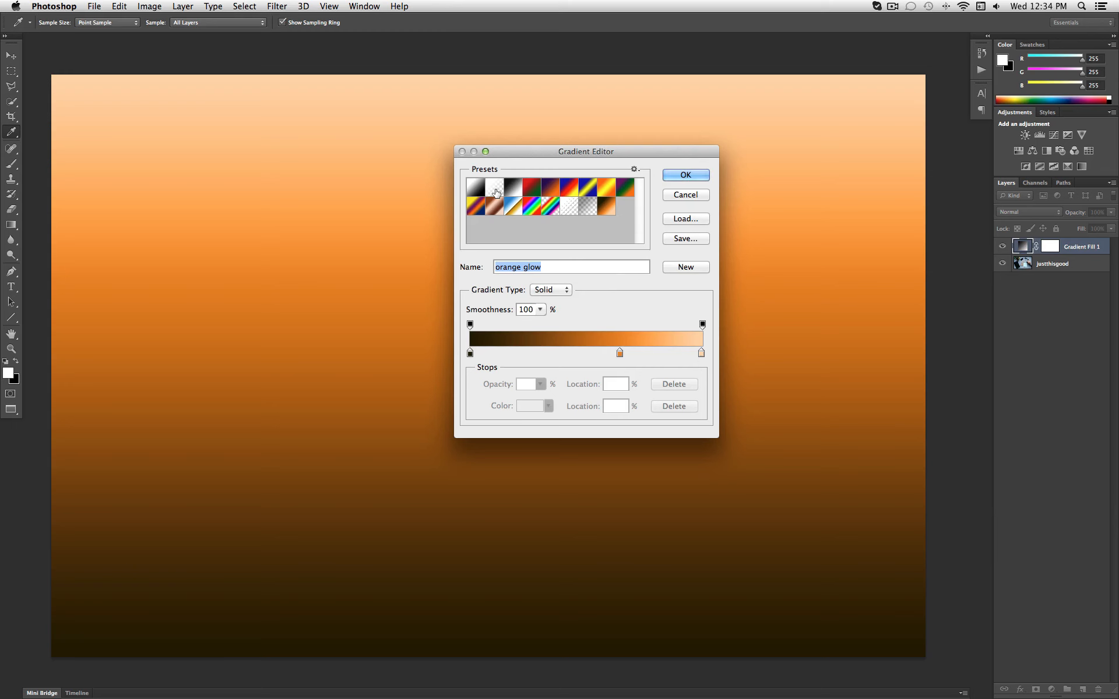
- Try the Foreground to Transparent preset with its starting color stop changed to black (#000000)
left_click(495, 193)
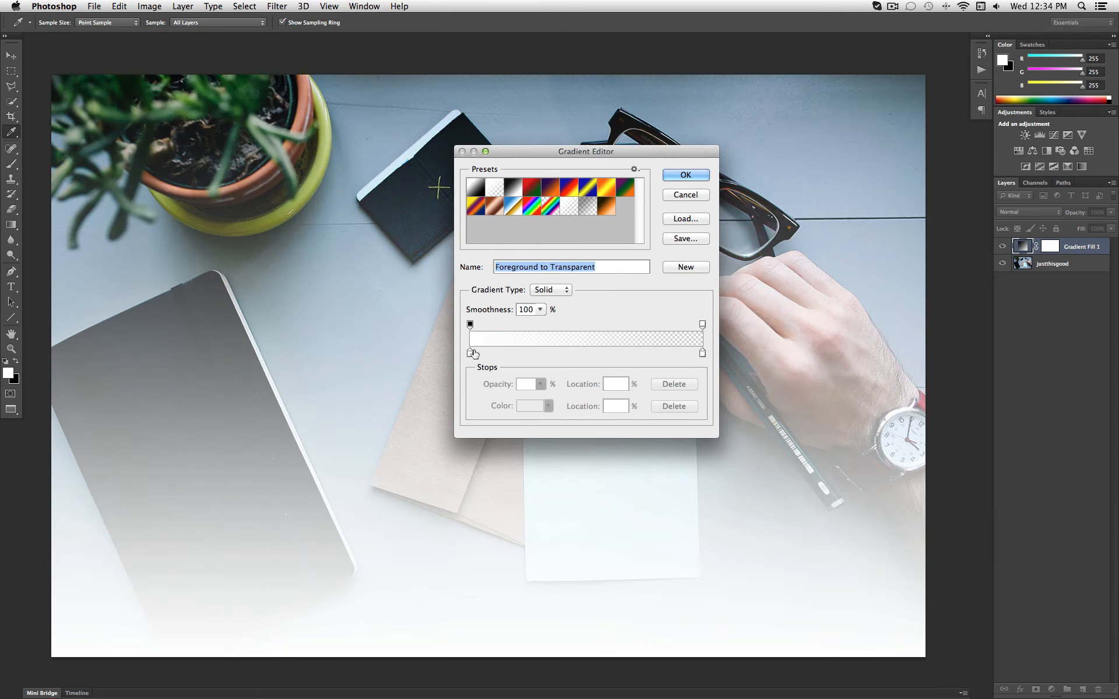
left_click(470, 354)
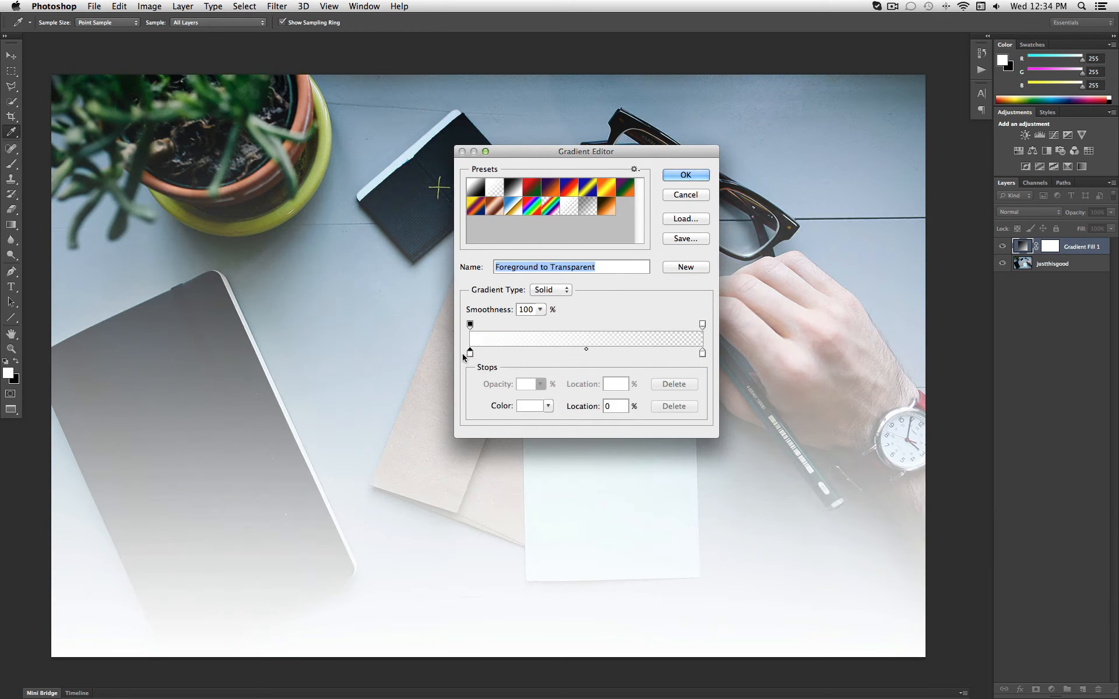
double_click(470, 353)
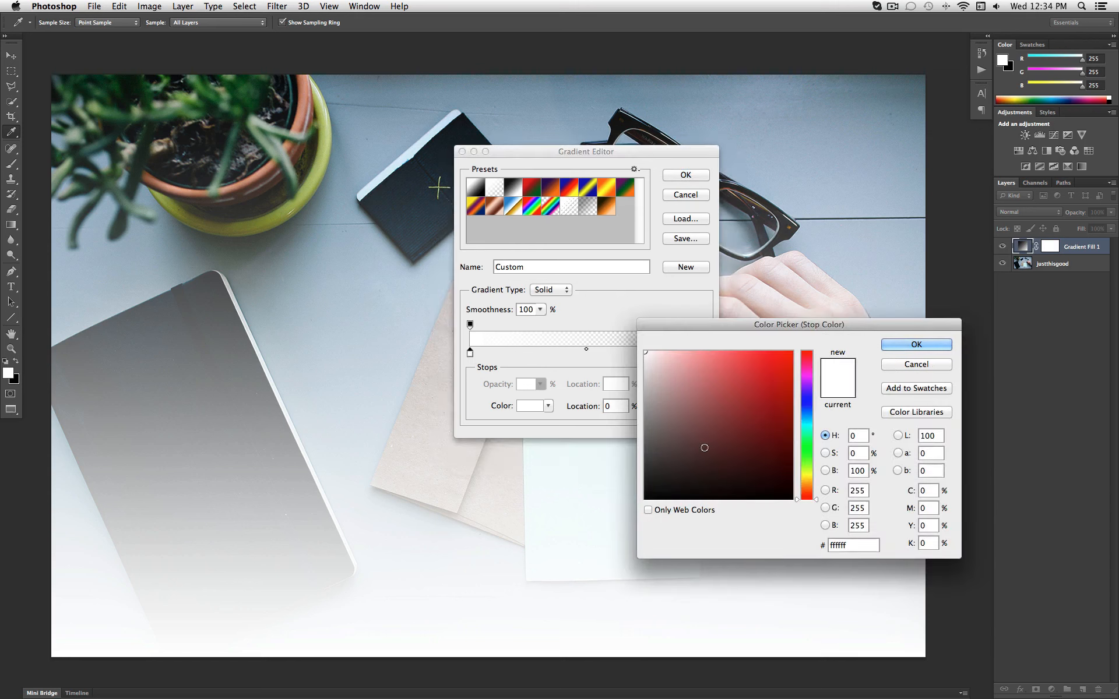
left_click_drag(702, 449, 658, 495)
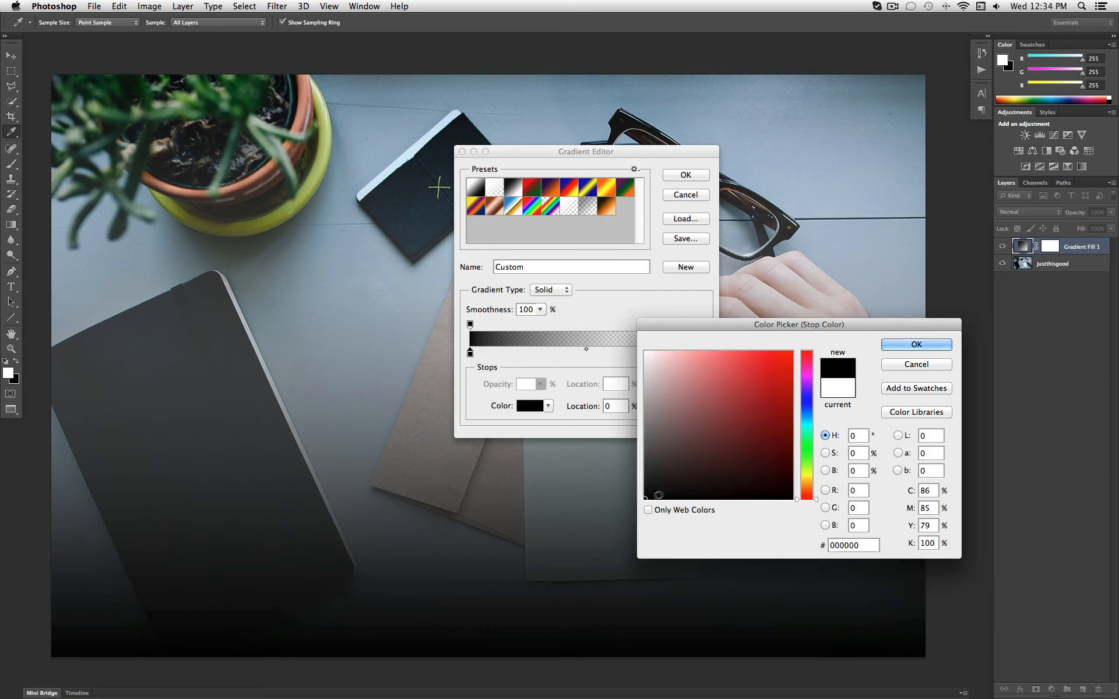
left_click(916, 344)
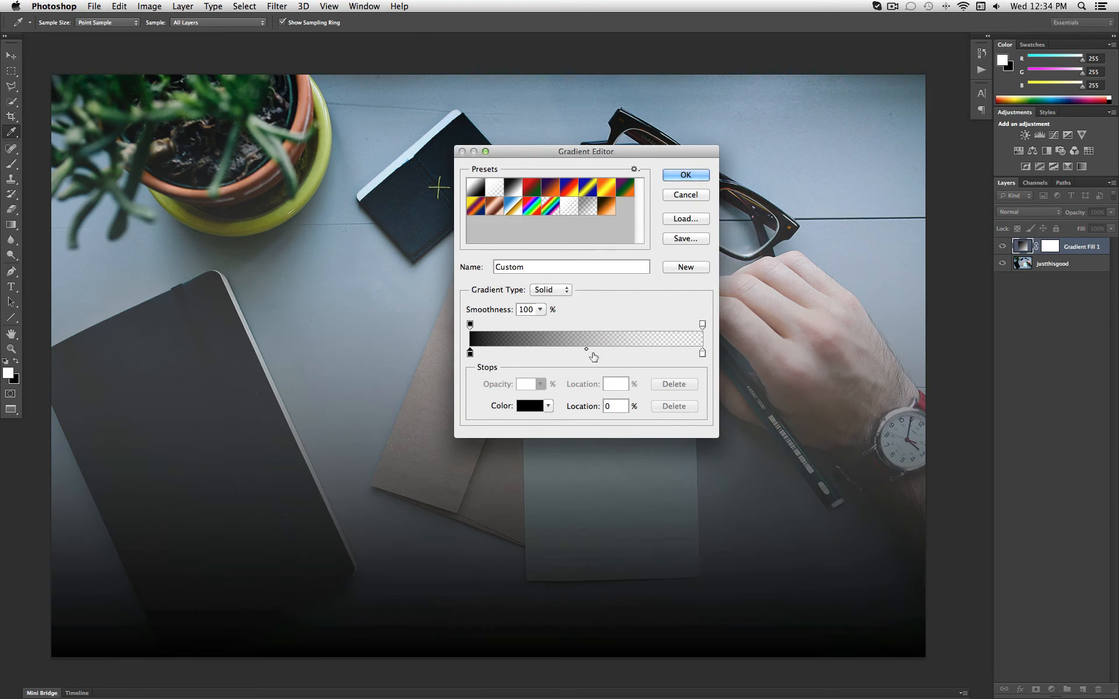
- Load the orange glow gradient preset and set its starting color stop to #251a00
left_click(606, 206)
double_click(470, 353)
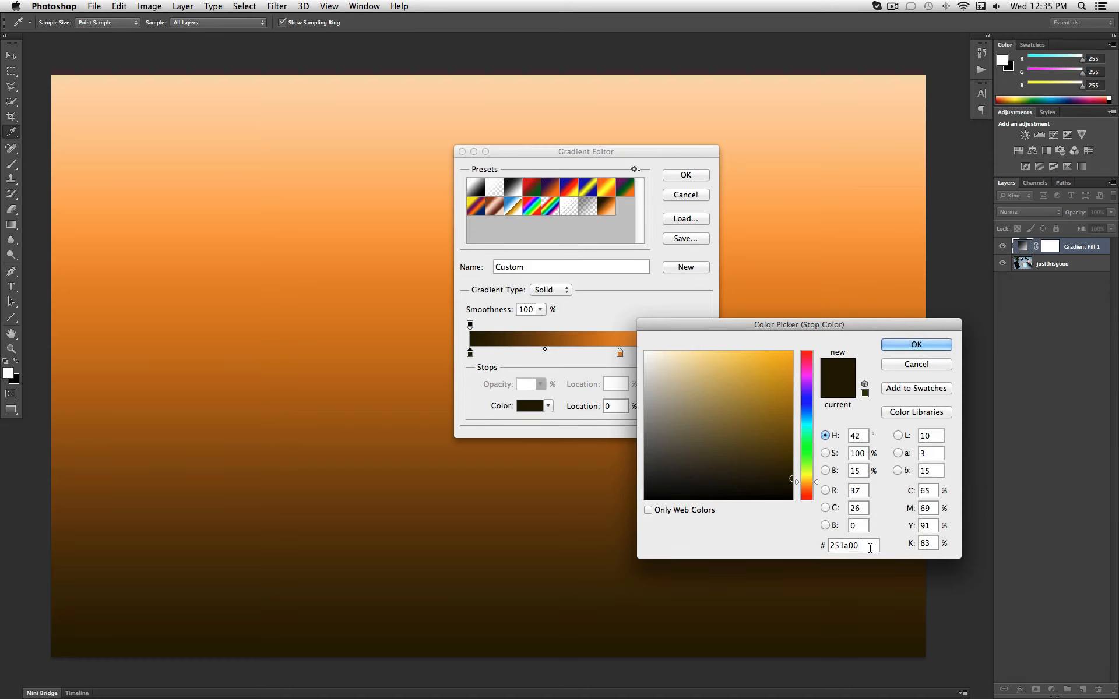
left_click(830, 545)
key("Return")
- Set the gradient's middle color stop to orange #ea8b29 at the 64% location
left_click(619, 354)
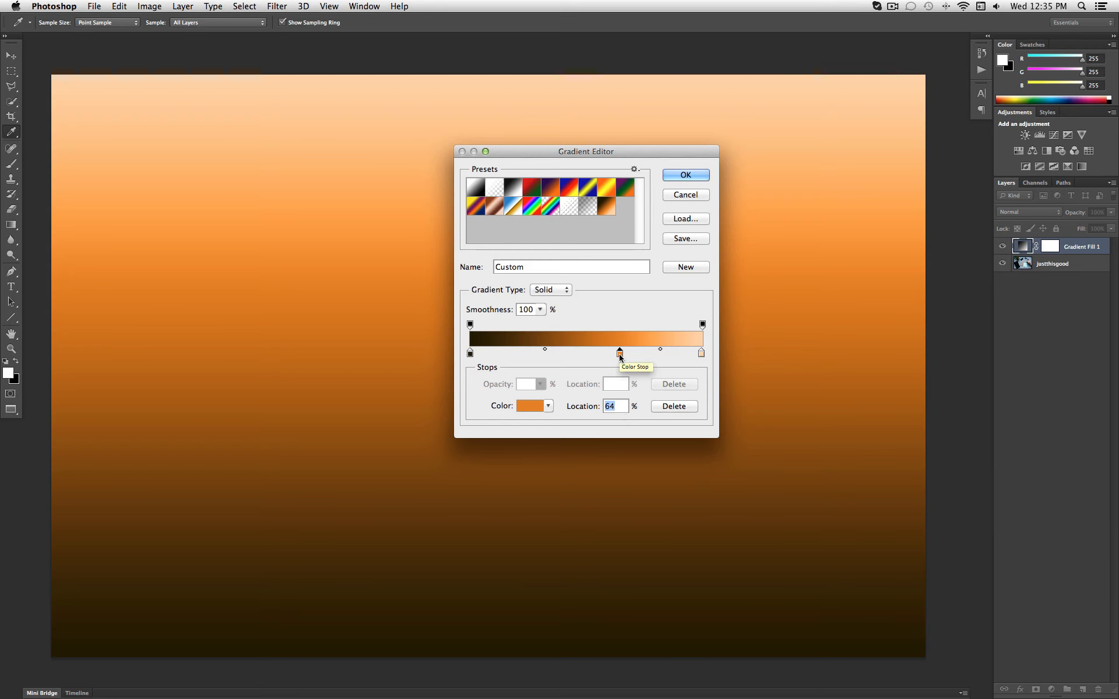
double_click(619, 354)
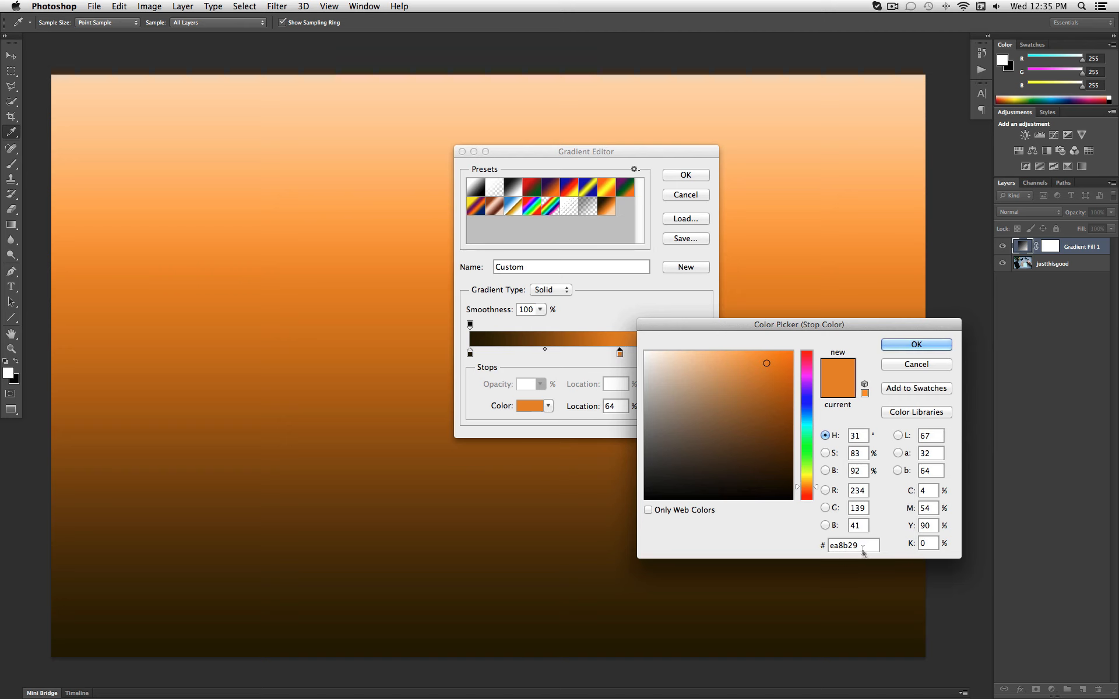
left_click_drag(864, 546, 800, 541)
left_click(924, 346)
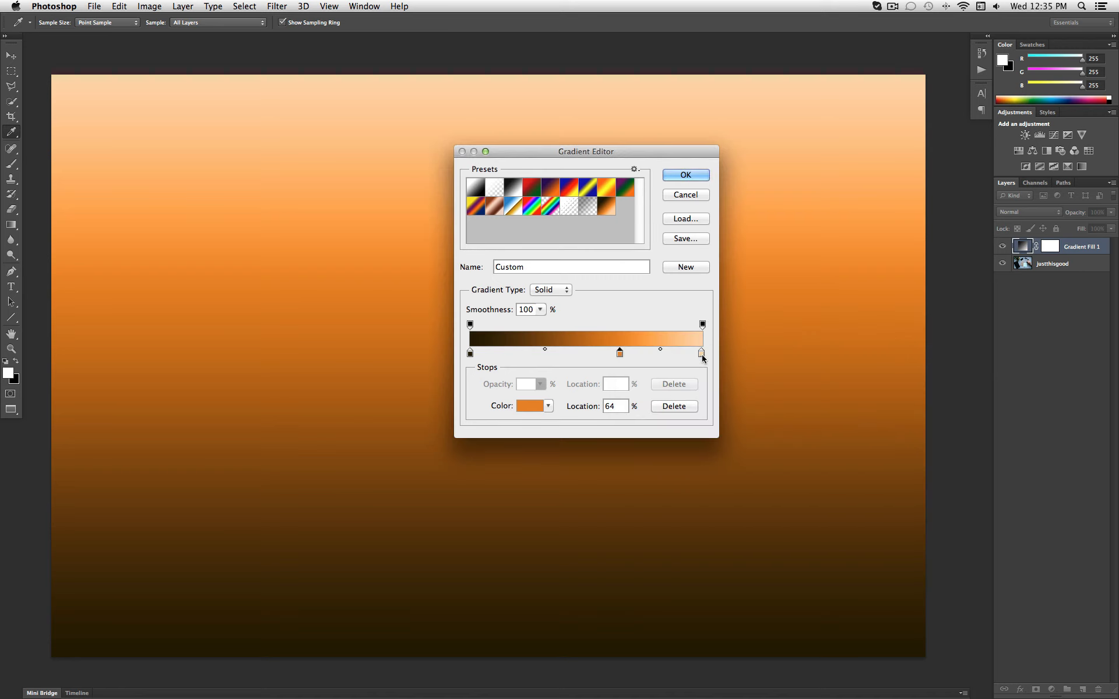
- Set the gradient's end color stop to light peach #ffd8b0 at the 99% location
left_click(701, 354)
double_click(701, 355)
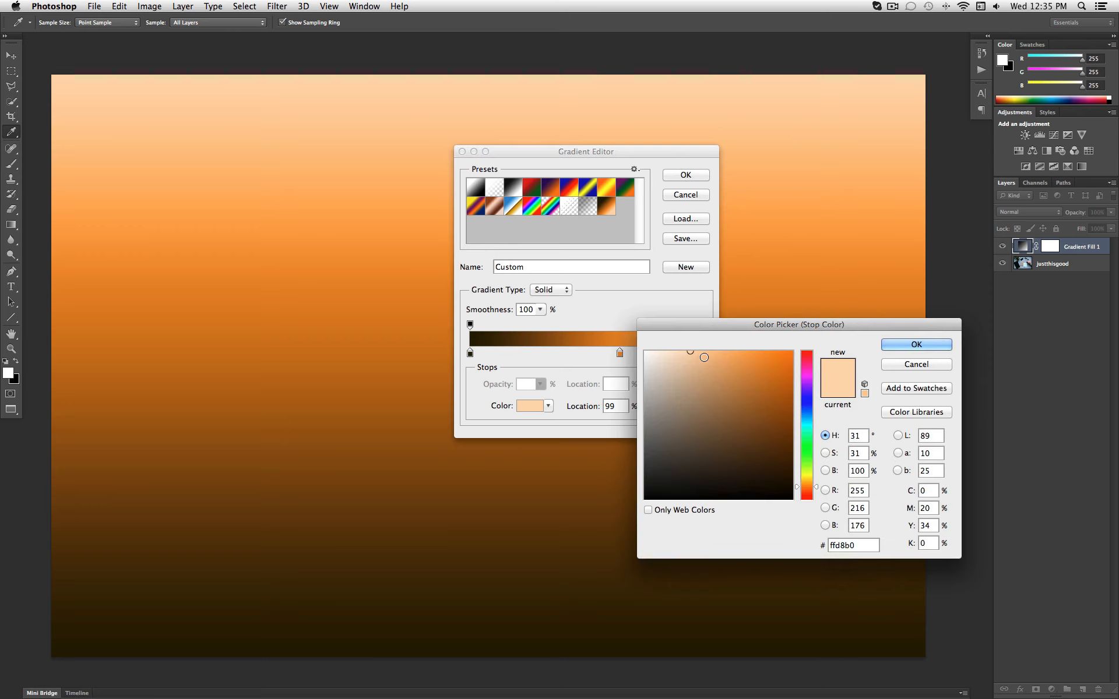
double_click(872, 545)
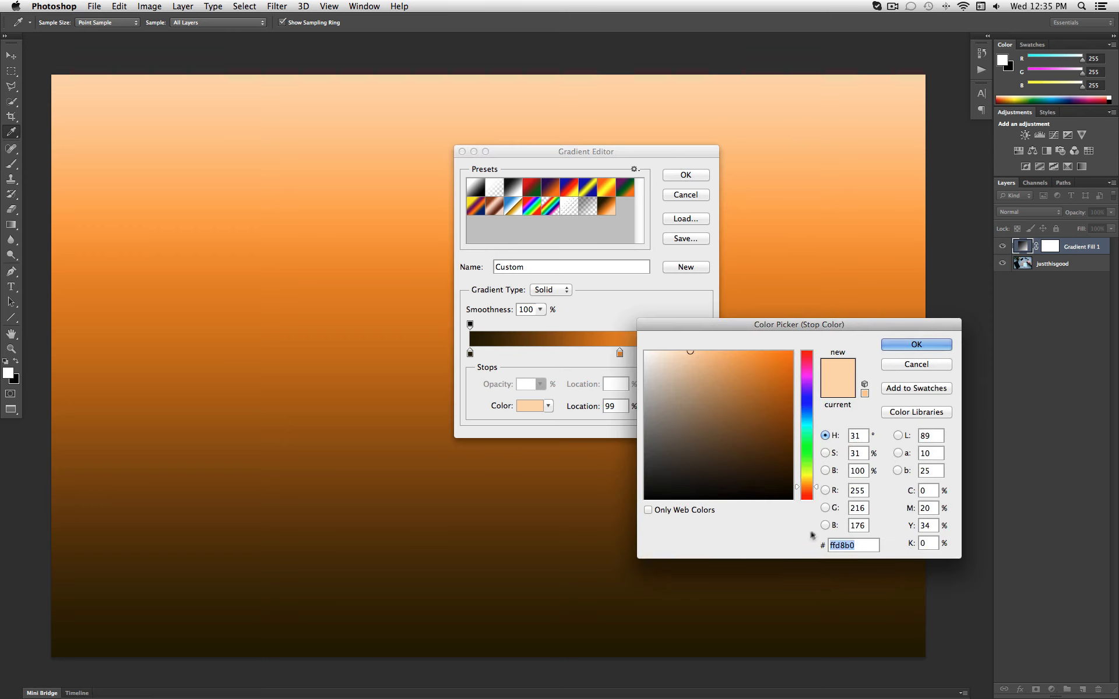
left_click(909, 345)
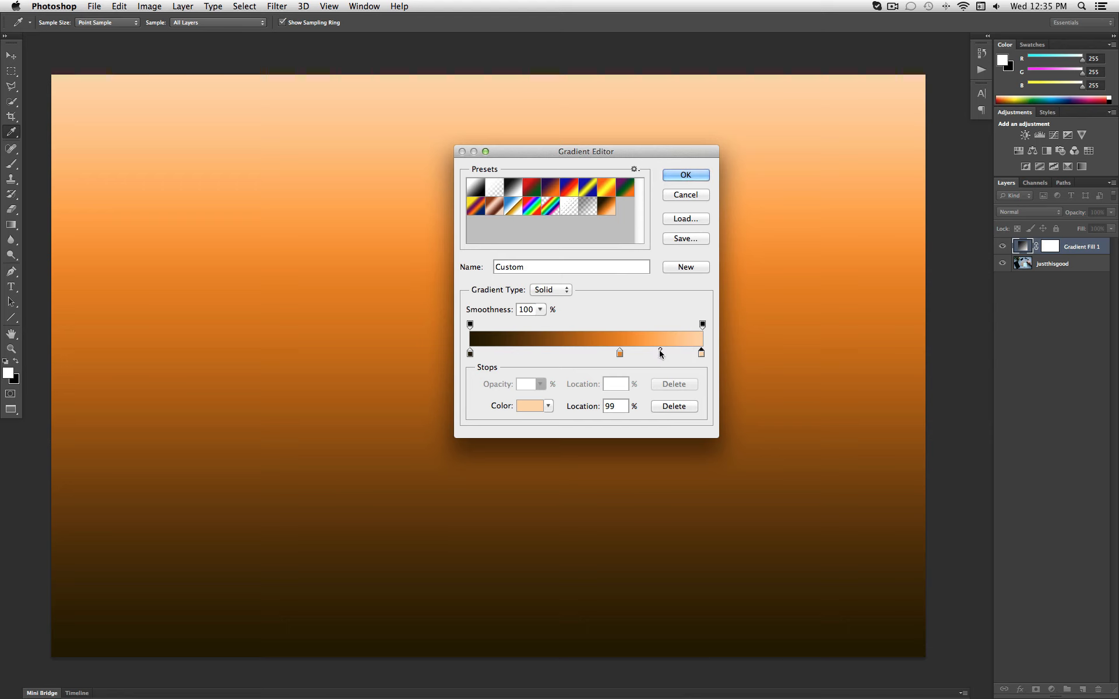
- Keep the color and opacity midpoints at 50% with the starting opacity stop at 100%, and accept the gradient
left_click(620, 353)
mouse_move(545, 352)
left_mouse_down()
mouse_move(484, 352)
mouse_move(596, 353)
mouse_move(545, 349)
left_mouse_up()
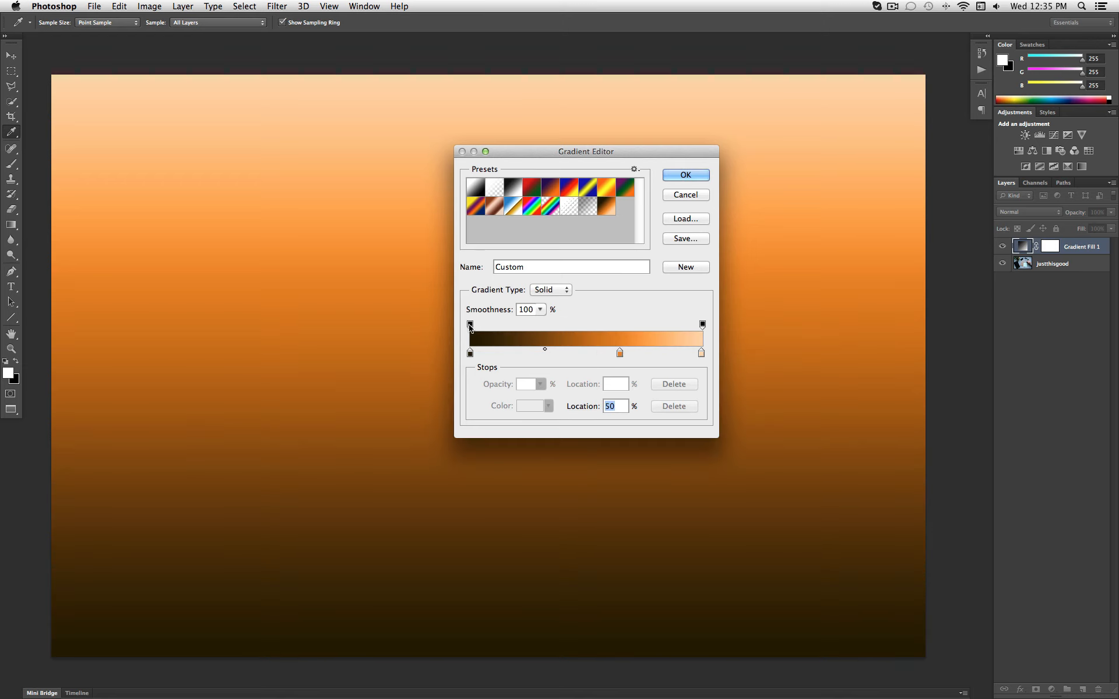
left_click(470, 325)
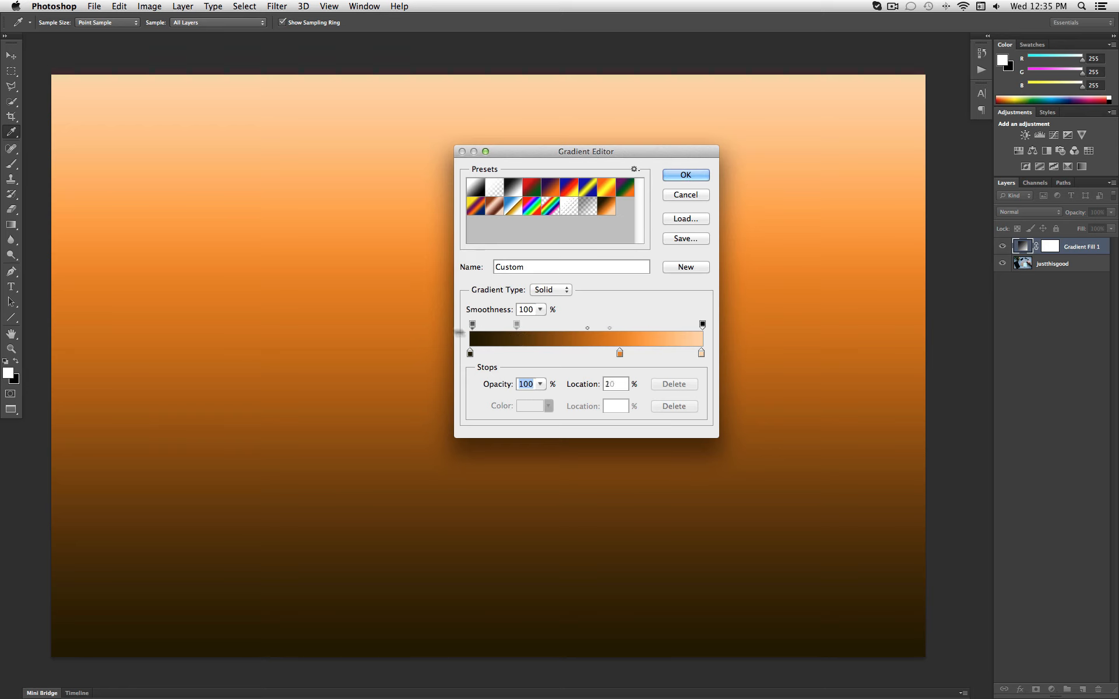
left_click(539, 384)
mouse_move(542, 396)
left_mouse_down()
mouse_move(480, 388)
mouse_move(546, 397)
left_mouse_up()
left_click(587, 328)
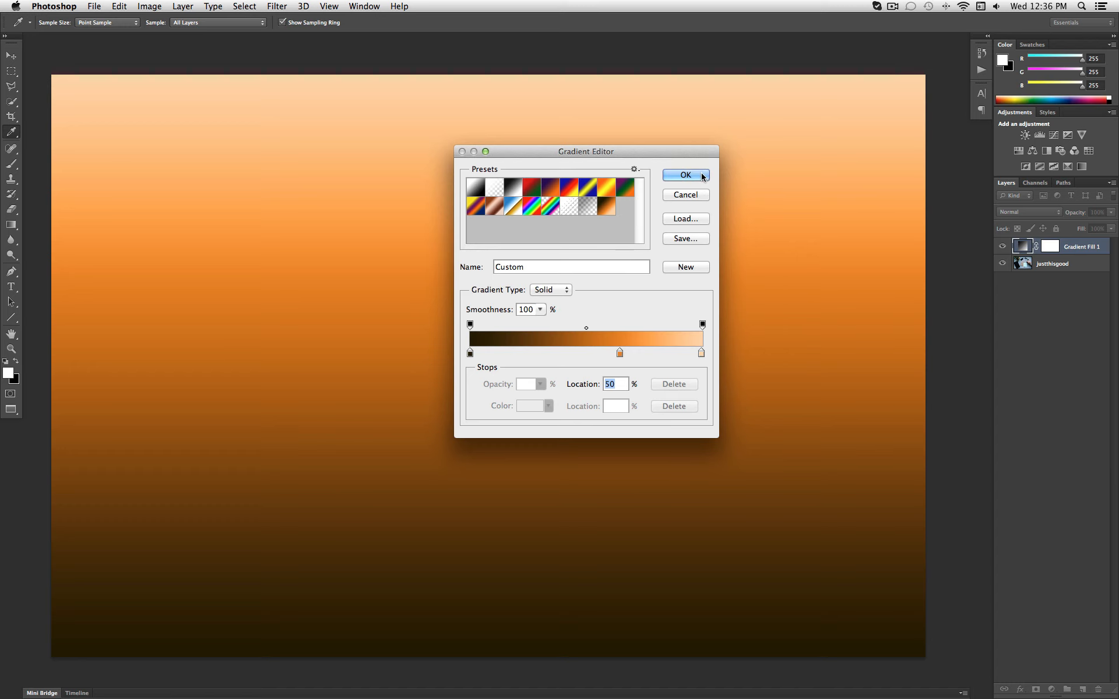
left_click(701, 174)
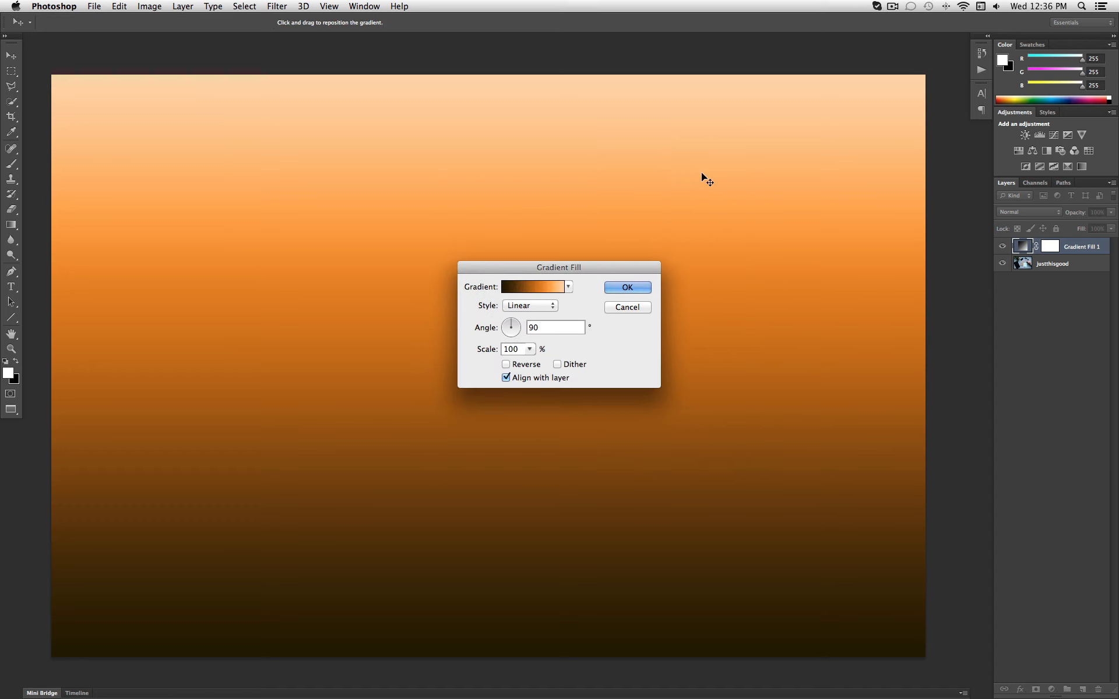
- Try the Radial, Angle and Reflected styles on the gradient fill
left_click(536, 307)
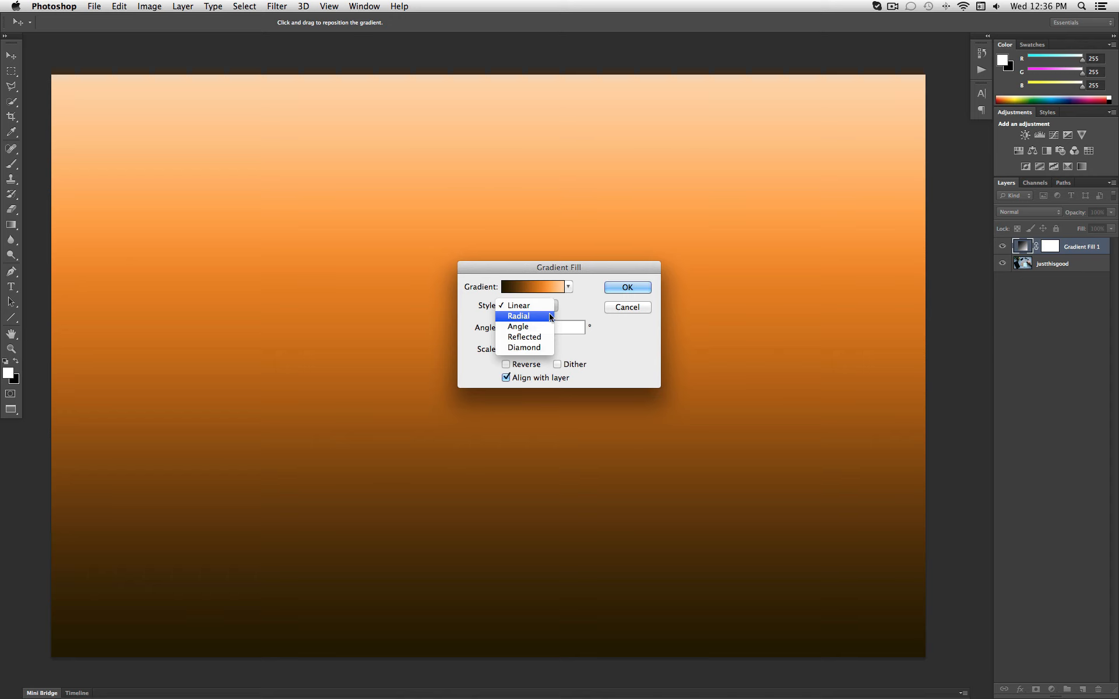
left_click(549, 316)
left_click(550, 307)
left_click(543, 317)
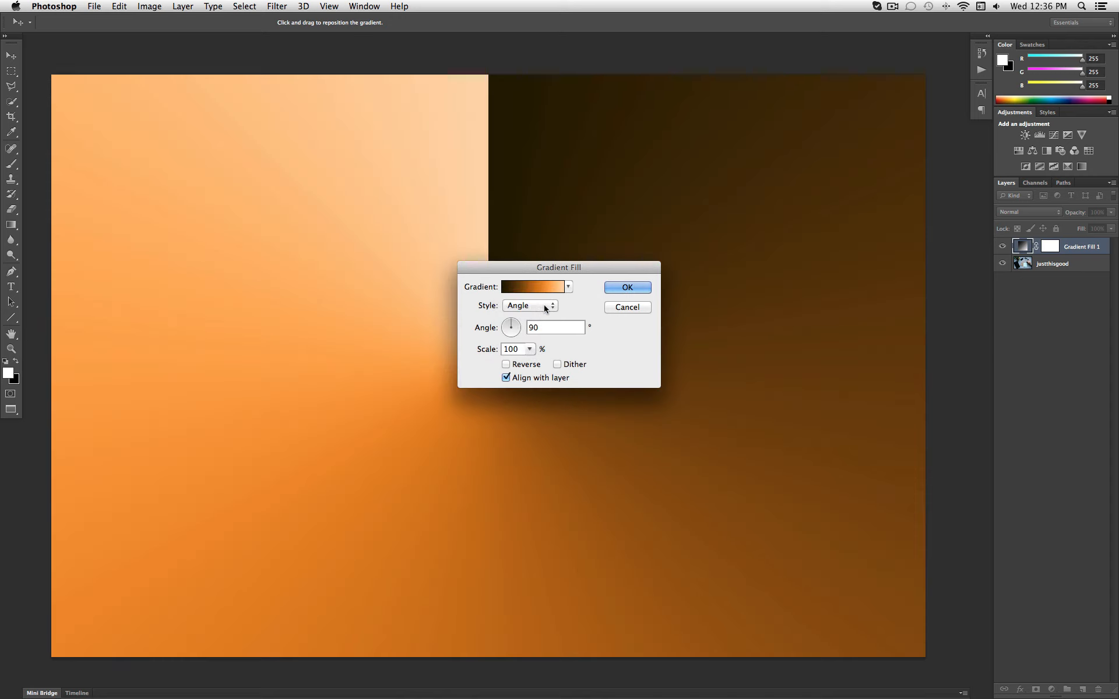
left_click(545, 307)
left_click(543, 315)
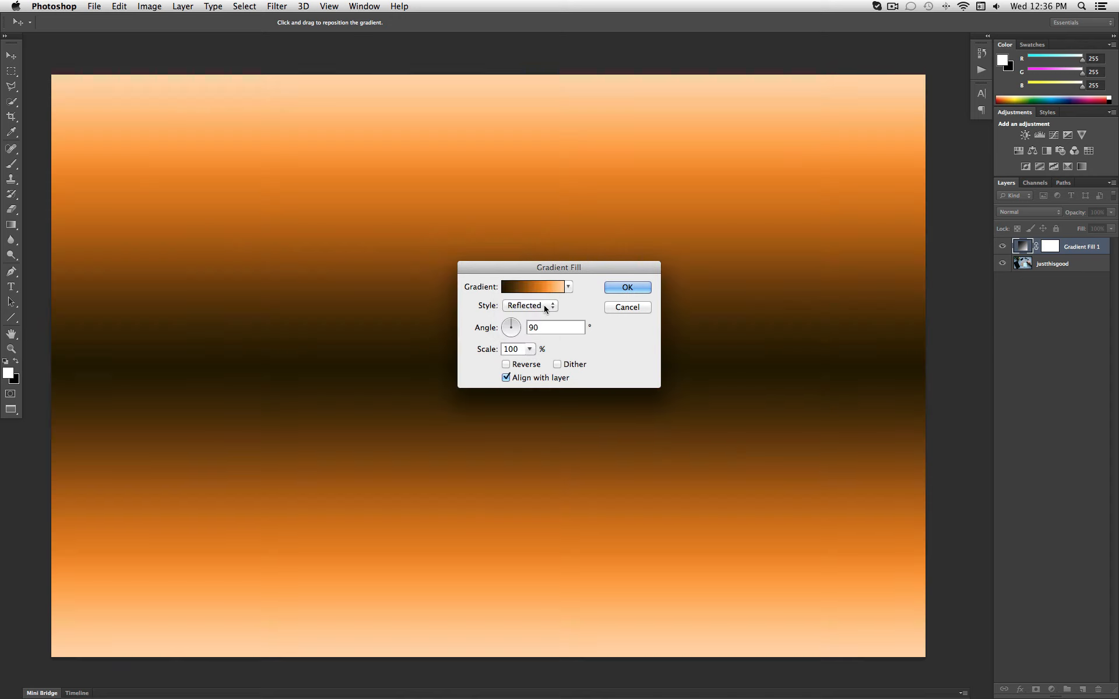
- Set the gradient fill's style to Radial and reverse its colors so the light end sits at the center
left_click(543, 305)
left_click(543, 317)
left_click_drag(545, 268, 744, 267)
left_click(740, 304)
left_click(735, 273)
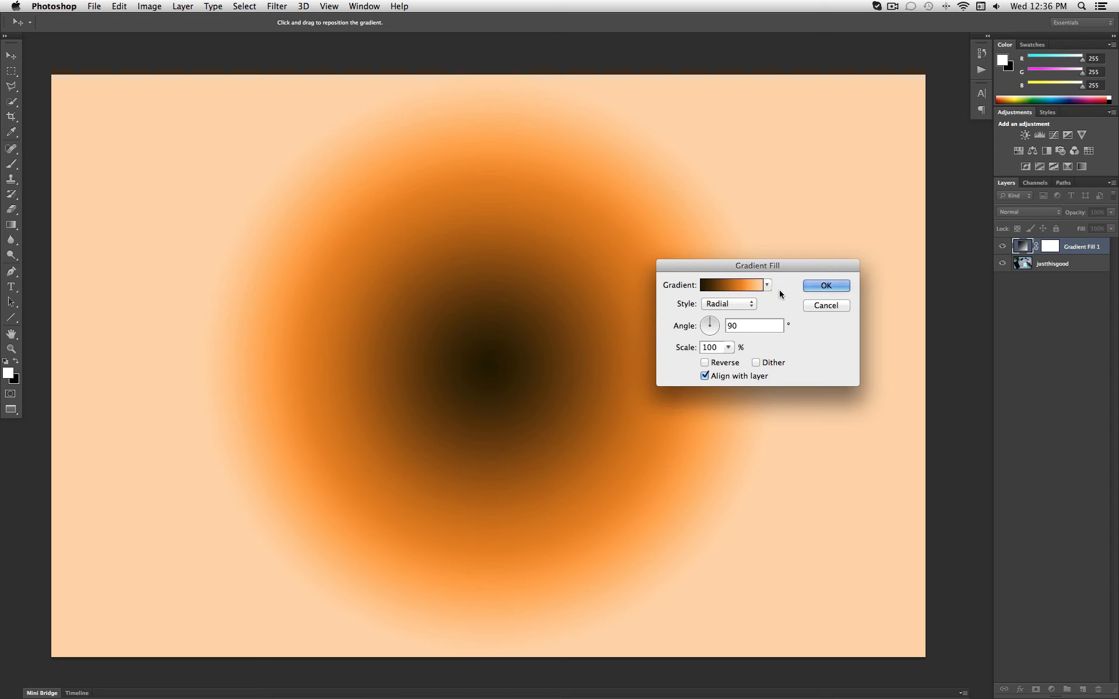
left_click(704, 363)
- Scale the radial gradient to 145% and turn on dithering
left_click(728, 347)
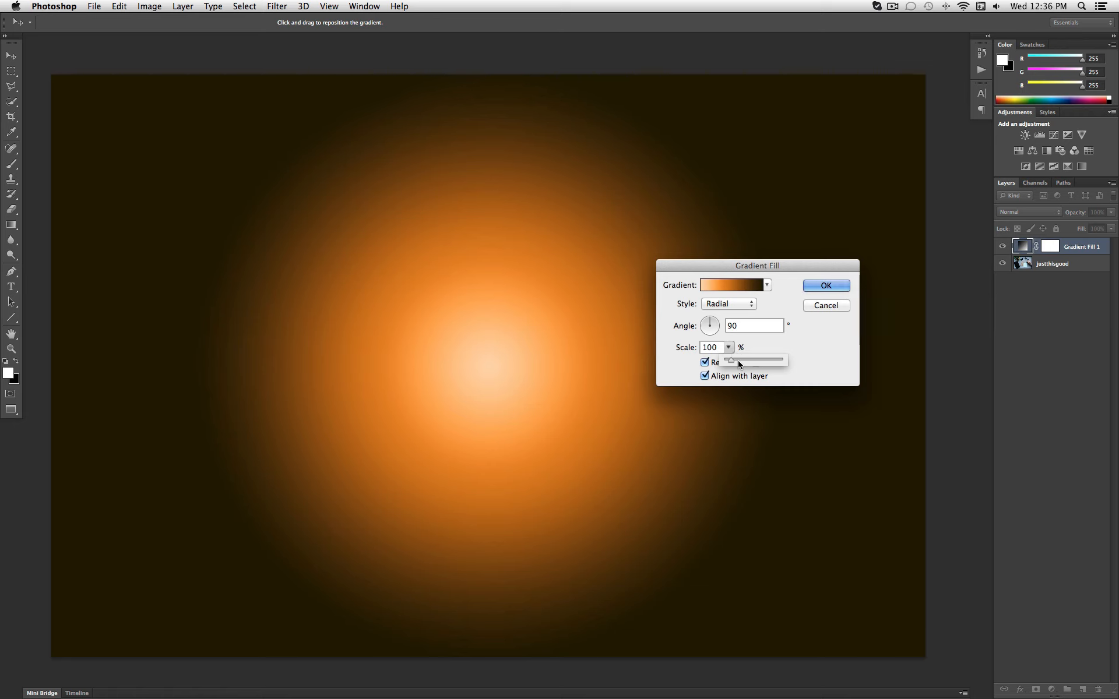
left_click_drag(739, 364, 732, 362)
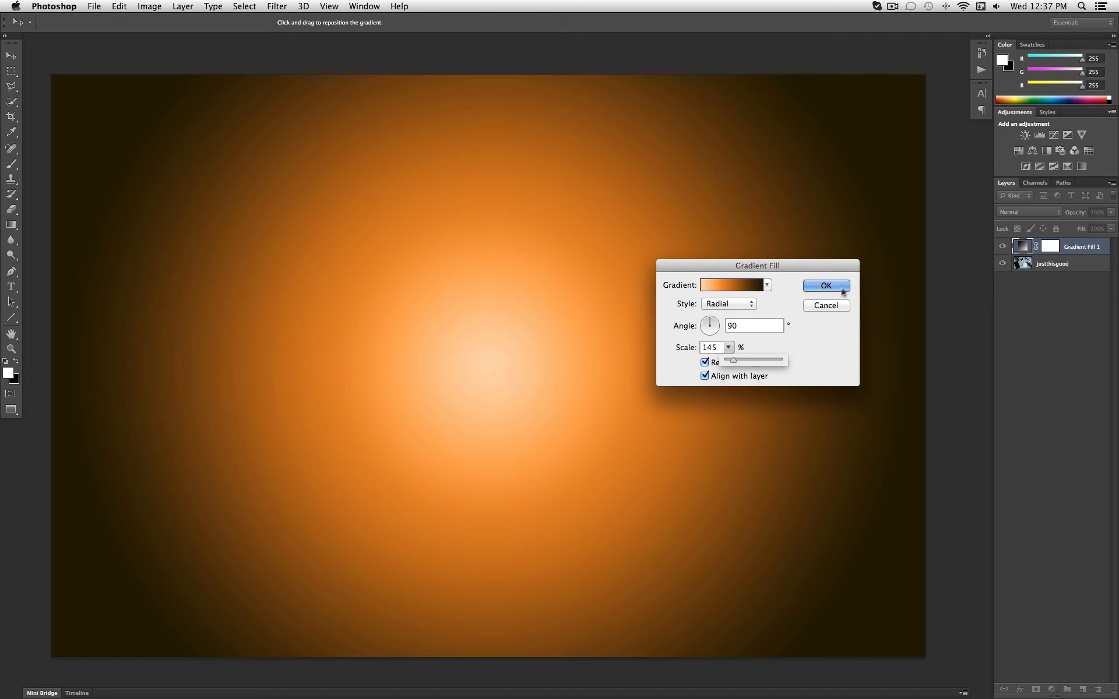
left_click(752, 346)
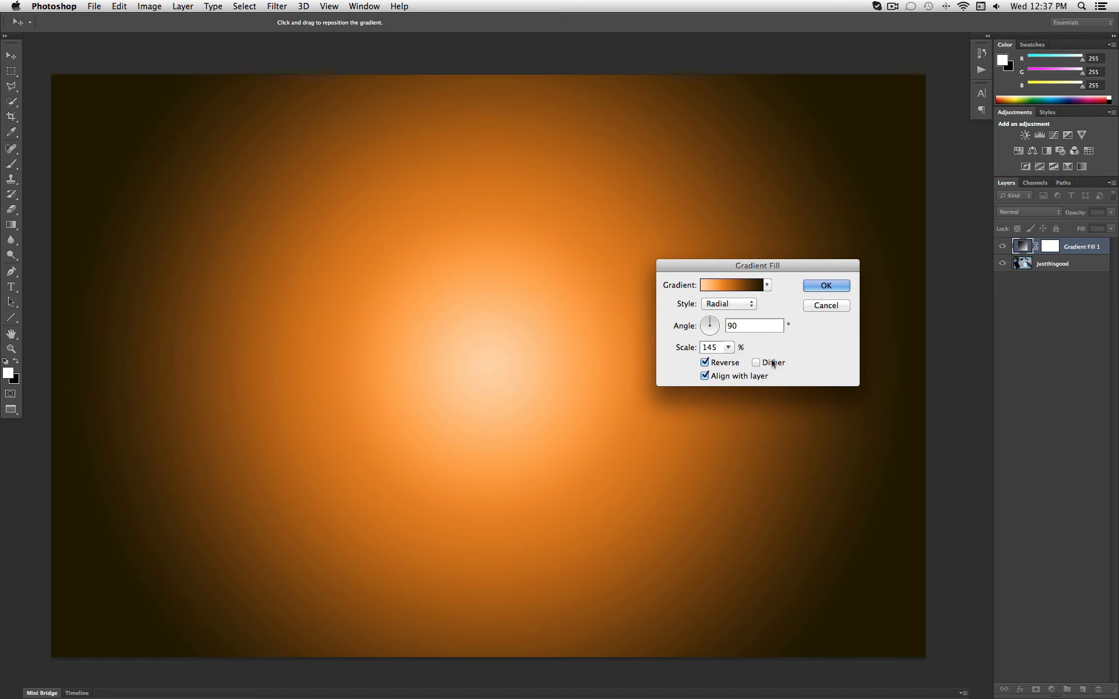
left_click(756, 363)
left_click(718, 320)
mouse_move(719, 324)
left_mouse_down()
mouse_move(708, 335)
mouse_move(707, 311)
left_mouse_up()
left_click(728, 287)
left_click(691, 195)
- Try the Linear style on the reversed gradient, and switch back to Radial
left_click(739, 304)
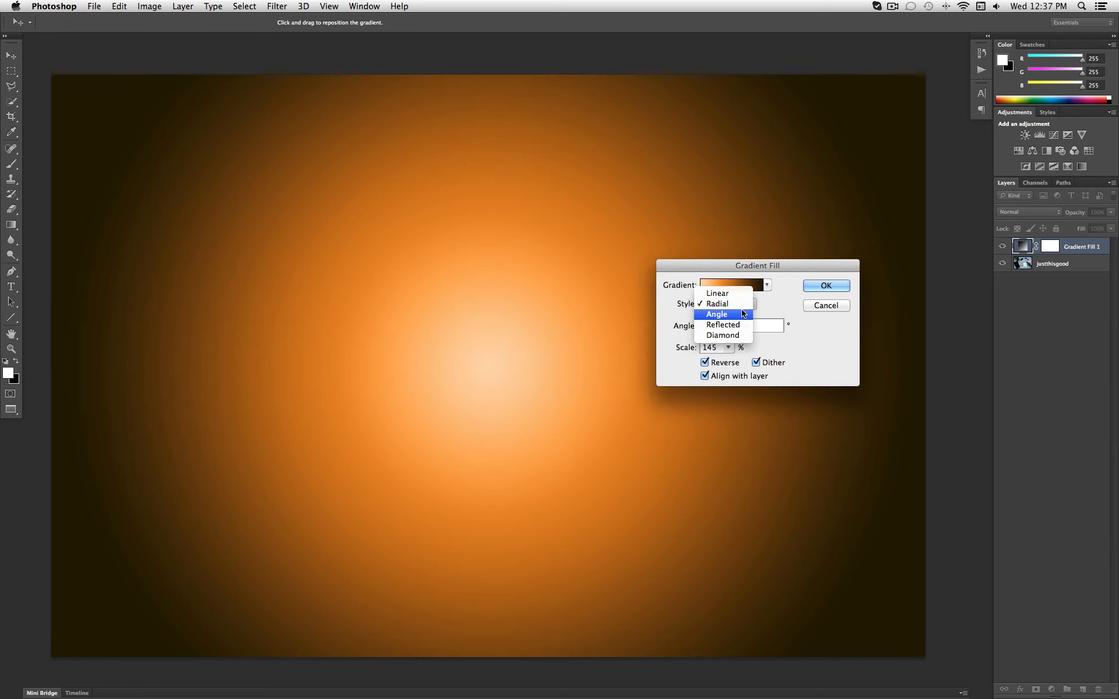
left_click(735, 292)
left_click(728, 304)
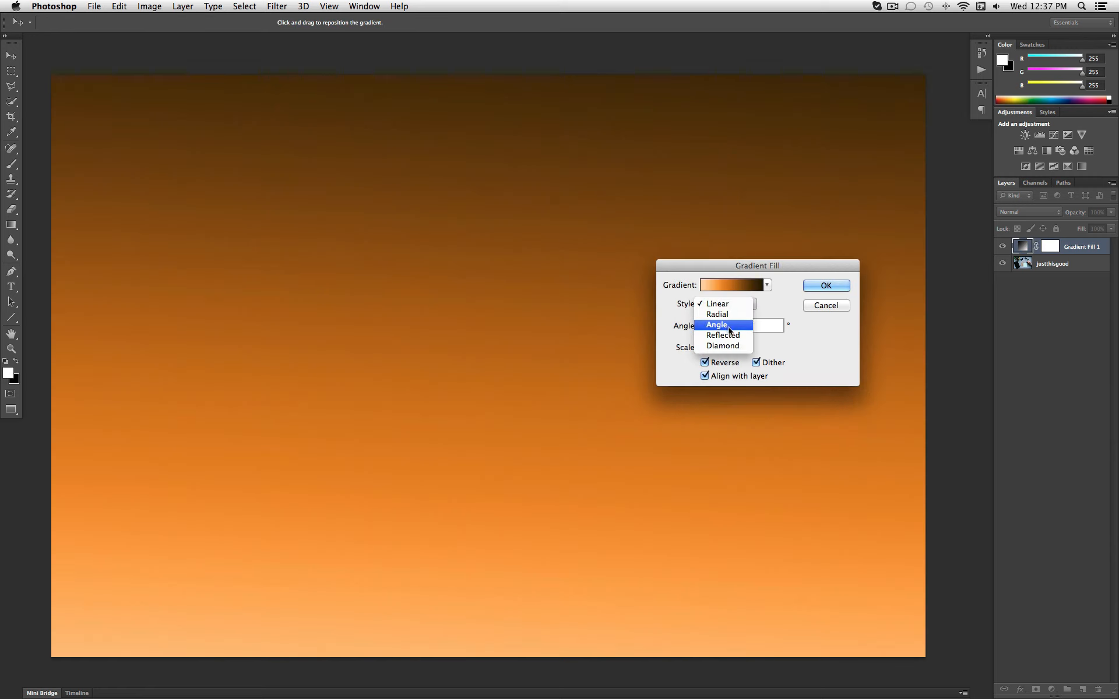
left_click(735, 304)
- Readjust the radial gradient's scale to 145% and apply the gradient fill to the layer
left_click(728, 347)
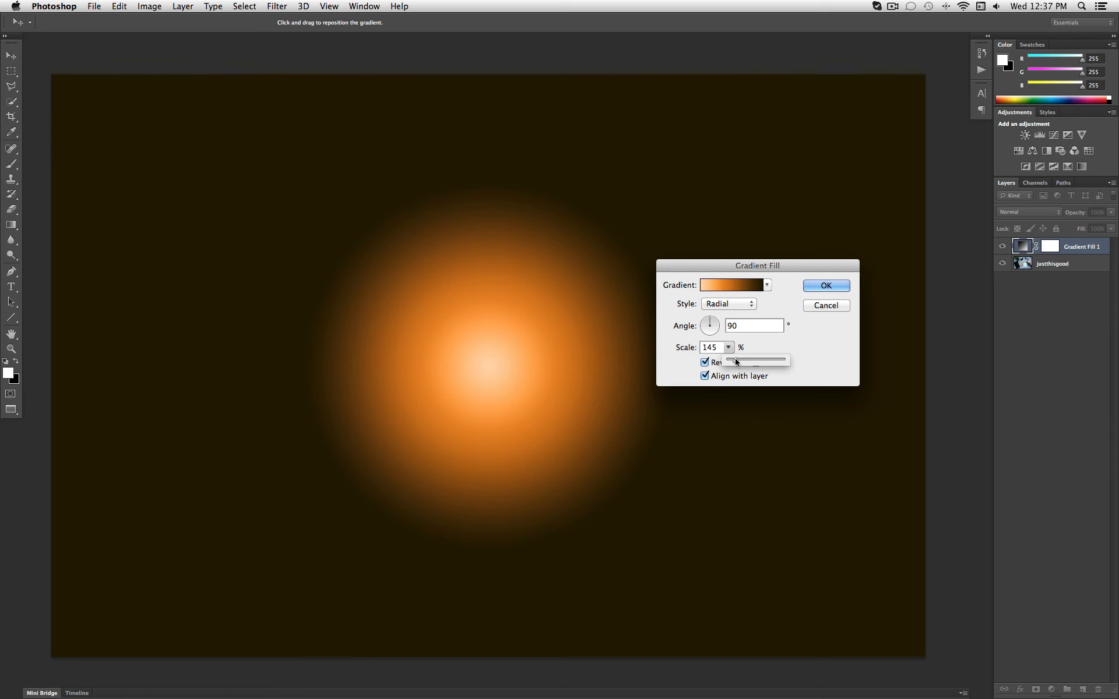
left_click_drag(735, 358, 762, 363)
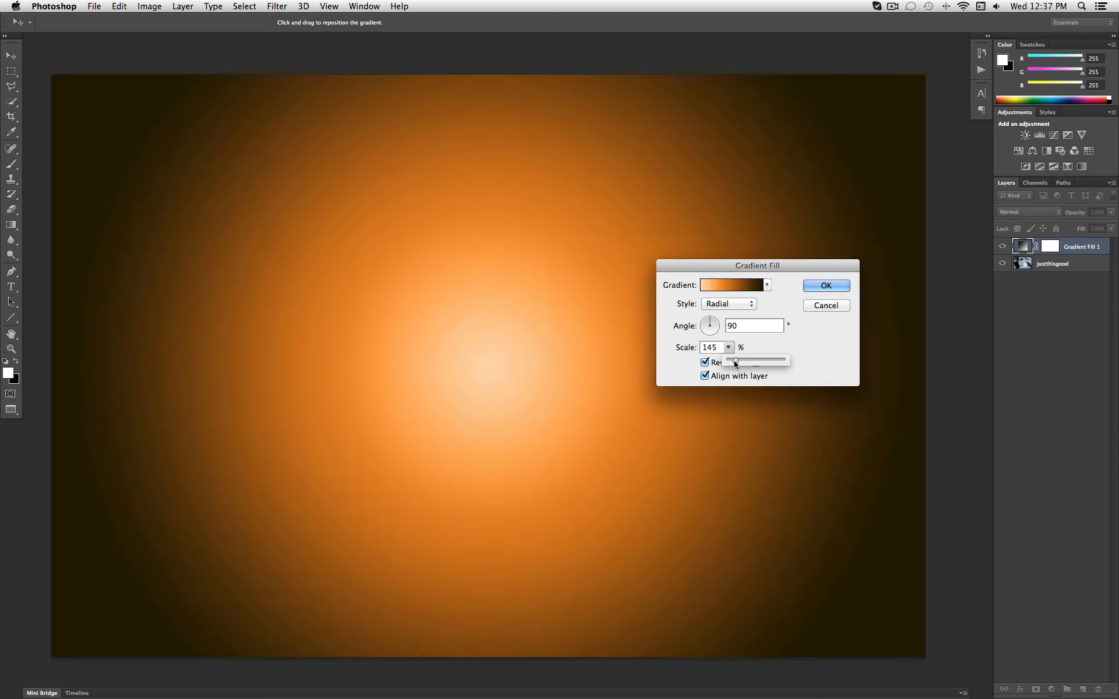
left_click(839, 285)
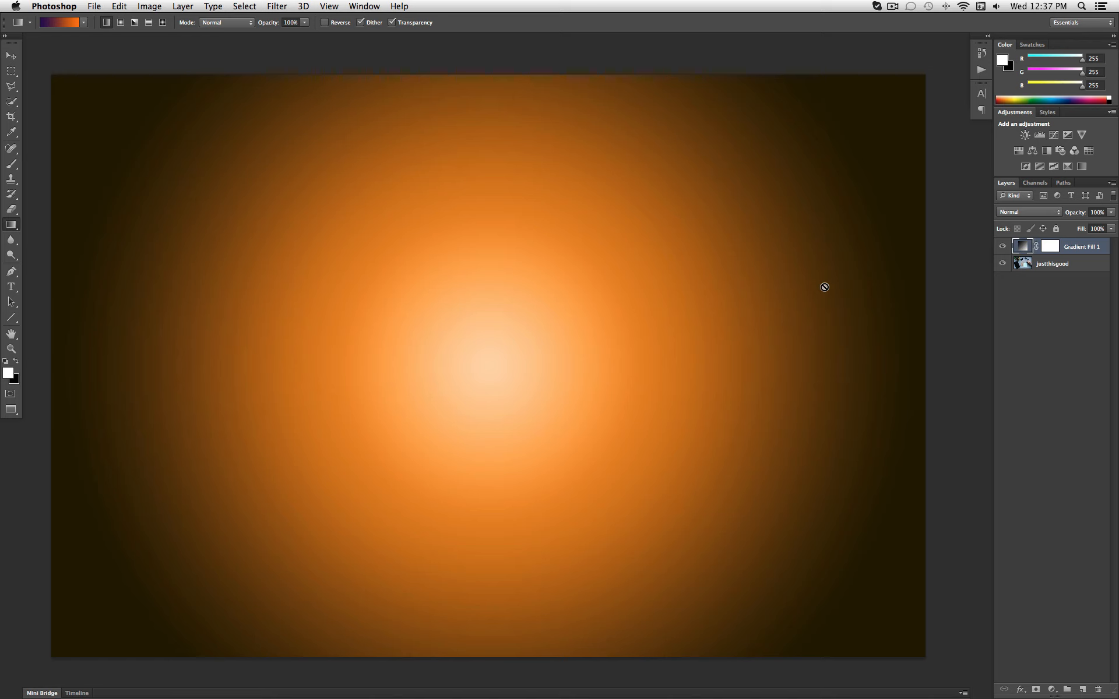